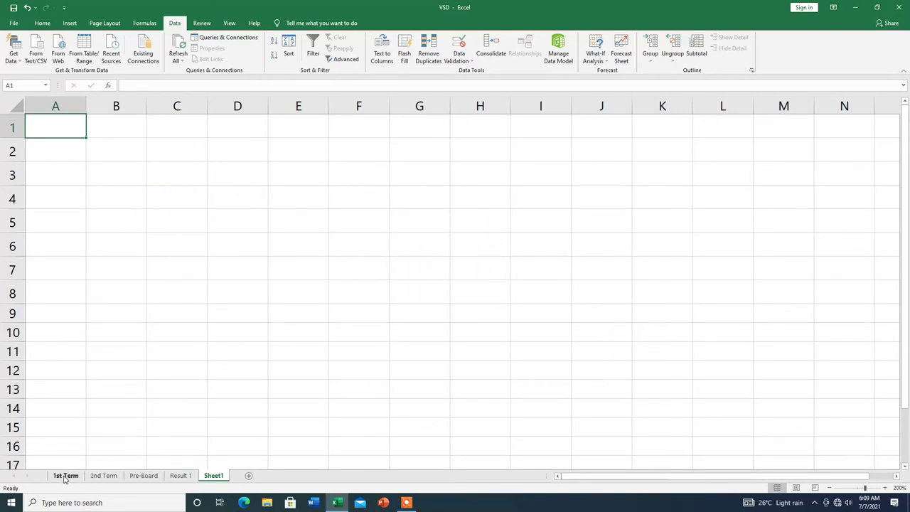
Review the 1st Term, 2nd Term and Pre-Board marks sheets, ending on 2nd Term.
click(65, 475)
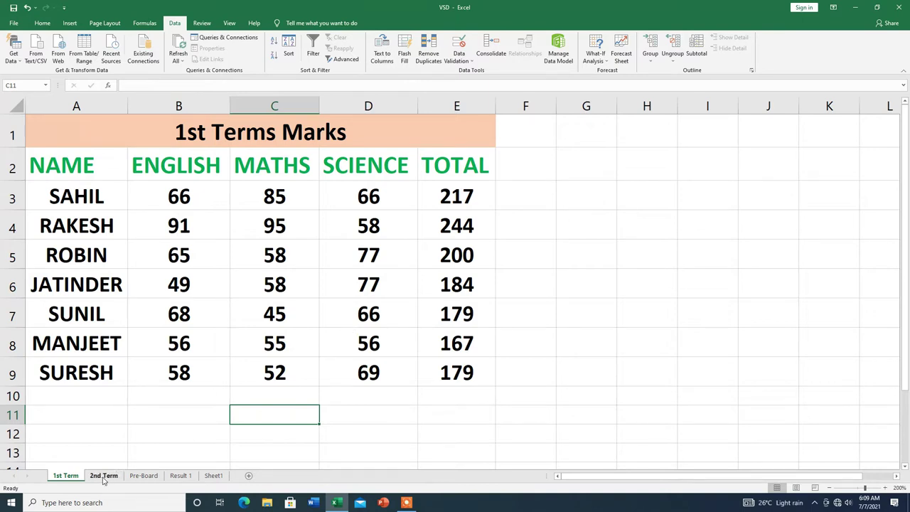
click(104, 475)
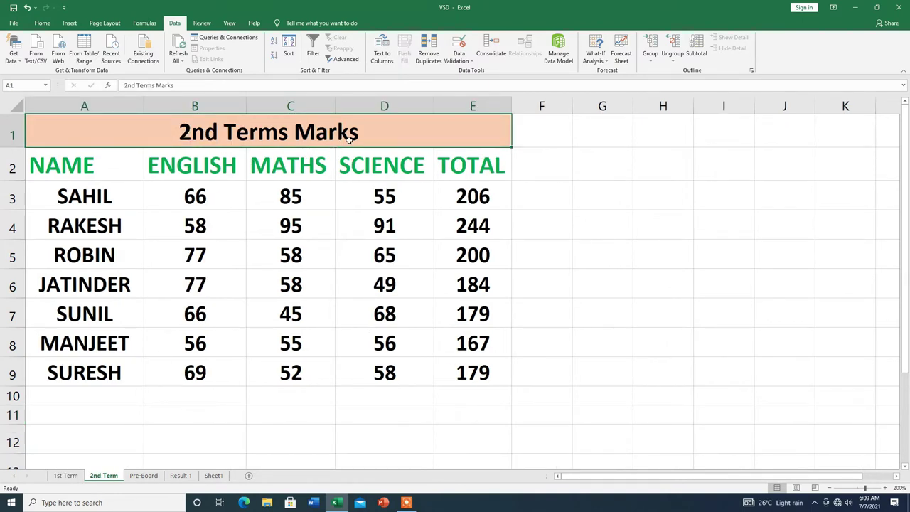
click(142, 476)
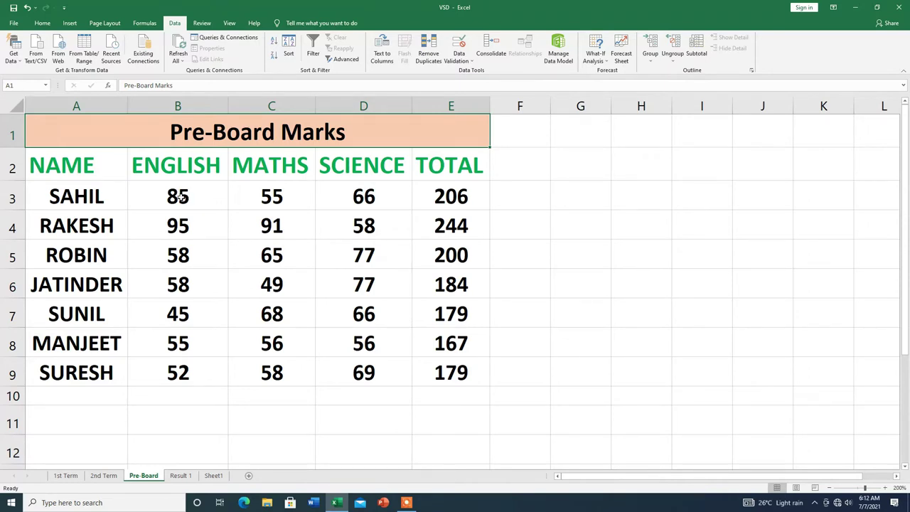
key(ctrl+Page_Up)
key(ctrl+Page_Up)
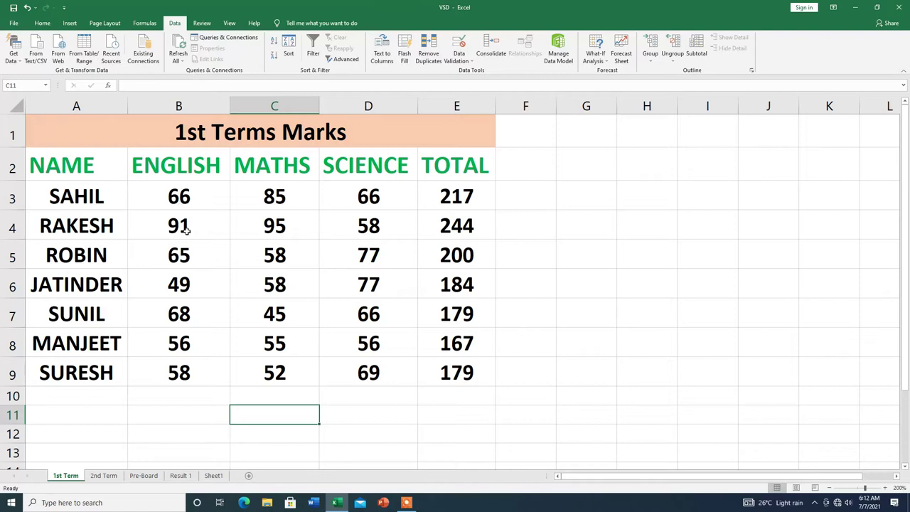
click(110, 476)
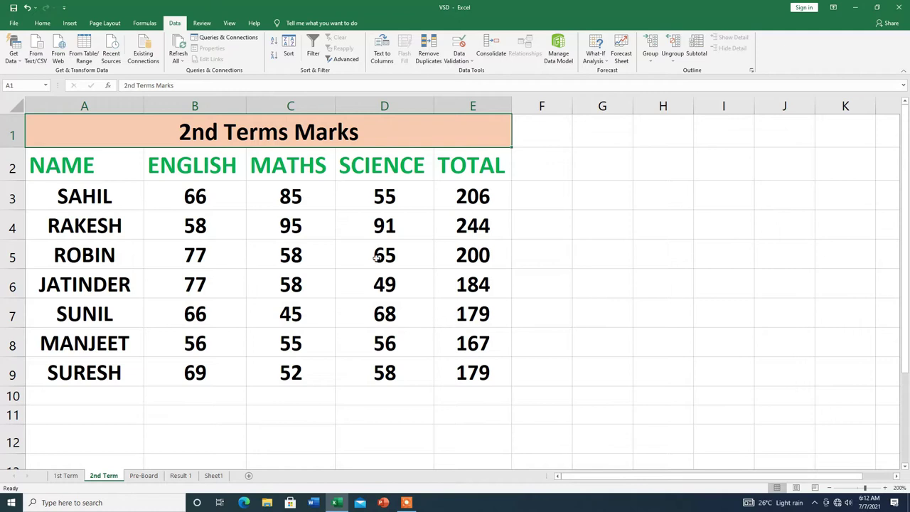
On the Result 1 sheet, select cell A1 and open the Data Consolidate dialog.
click(181, 476)
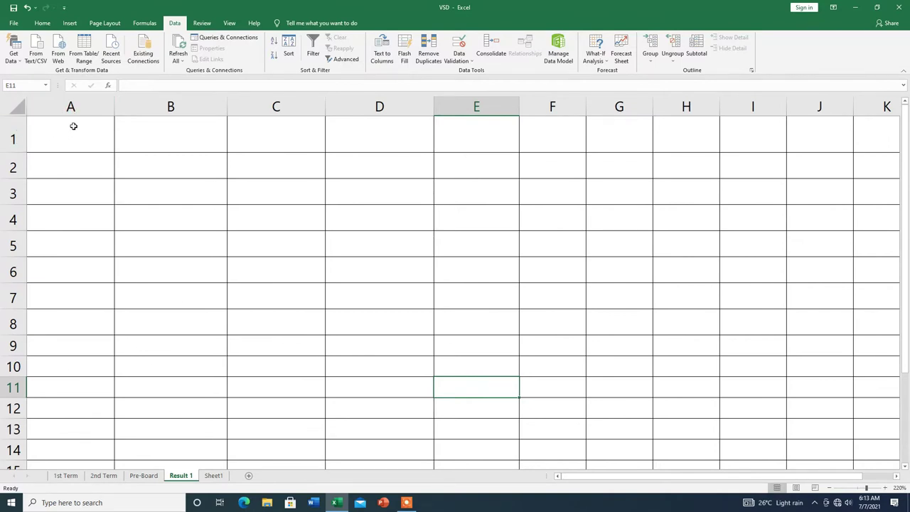
click(74, 136)
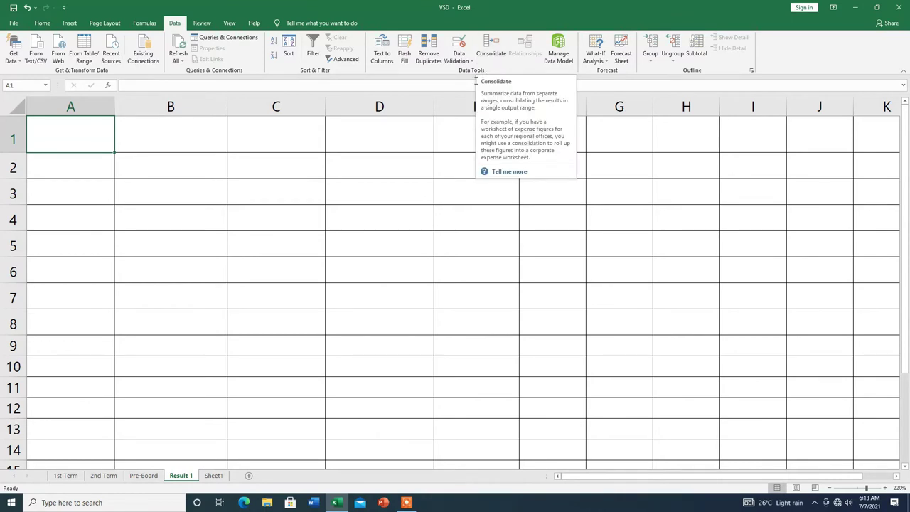
click(489, 48)
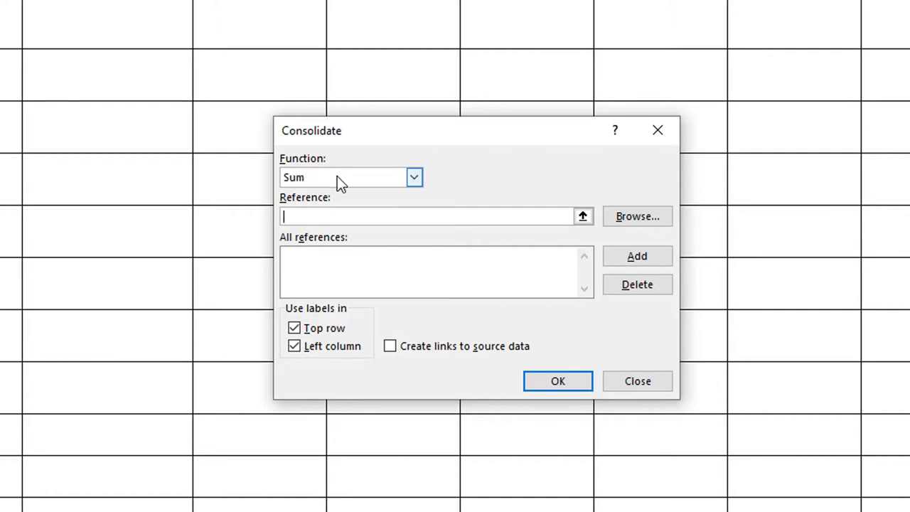
click(414, 178)
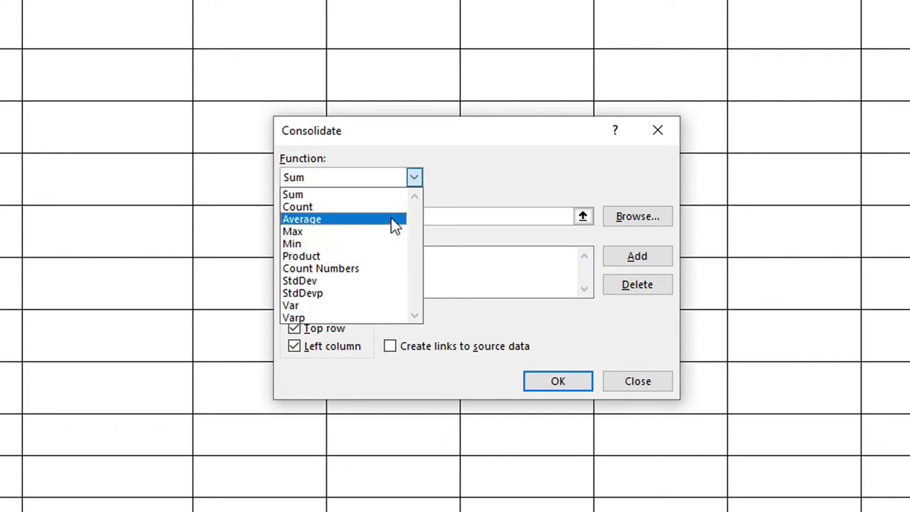
click(344, 194)
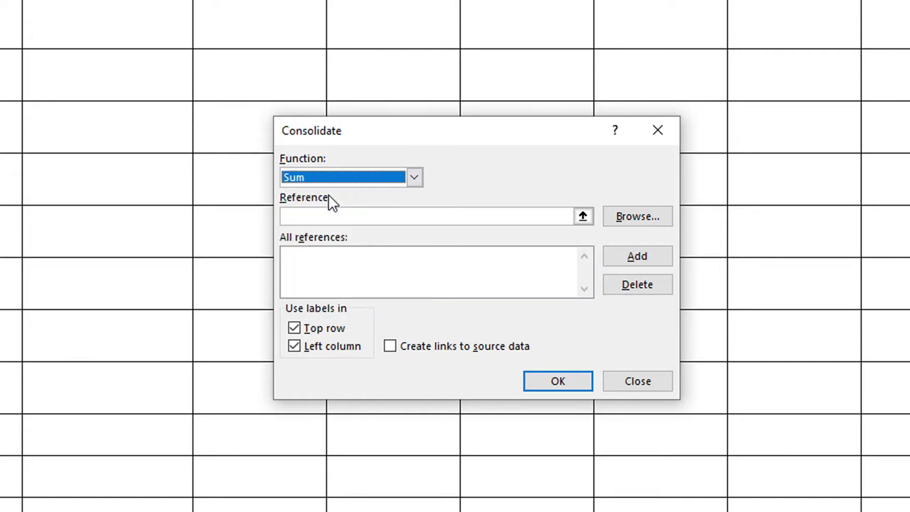
click(307, 217)
Set the Consolidate reference to '1st Term'!$A$2:$E$9 by selecting the table on that sheet.
click(319, 216)
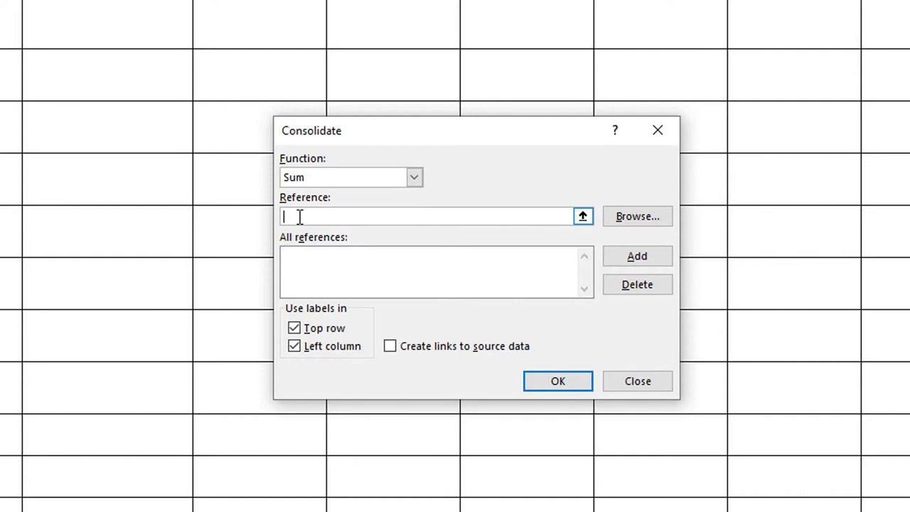
click(582, 216)
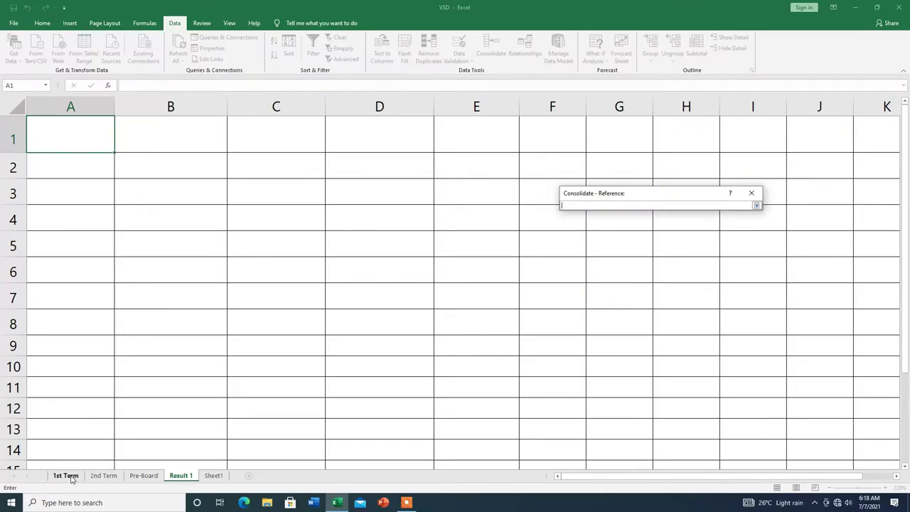
click(71, 477)
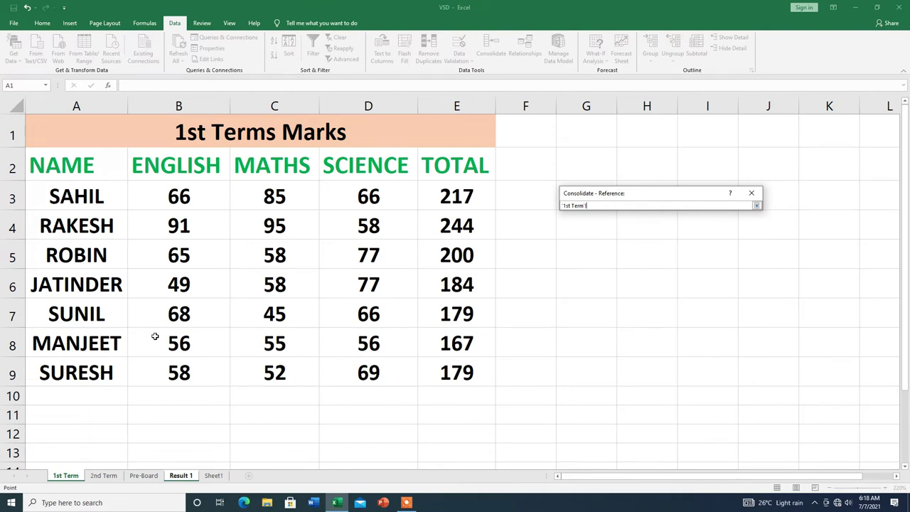
key(BackSpace)
key(BackSpace)
key(BackSpace)
mouse_move(44, 163)
mouse_down()
mouse_move(313, 338)
mouse_move(439, 374)
mouse_up()
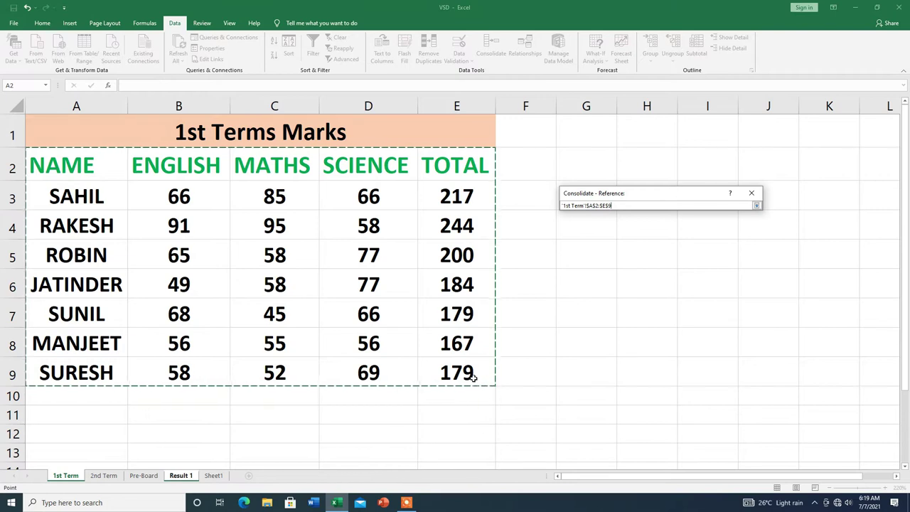
click(757, 206)
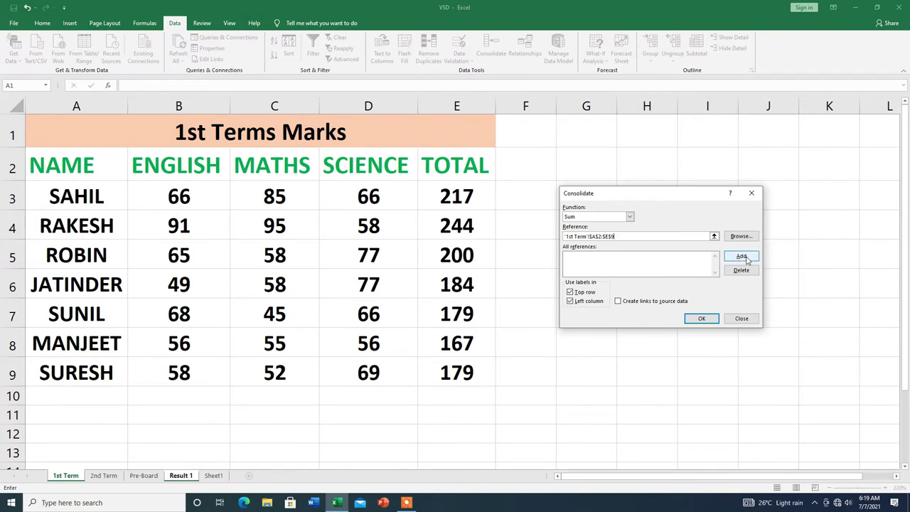
Add the '1st Term' and '2nd Term' ranges $A$2:$E$9 to the reference list.
click(743, 258)
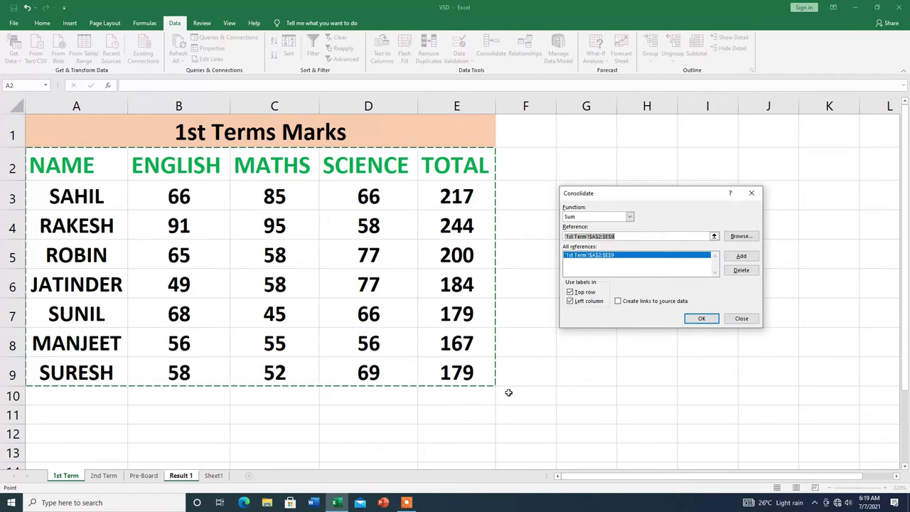
click(101, 478)
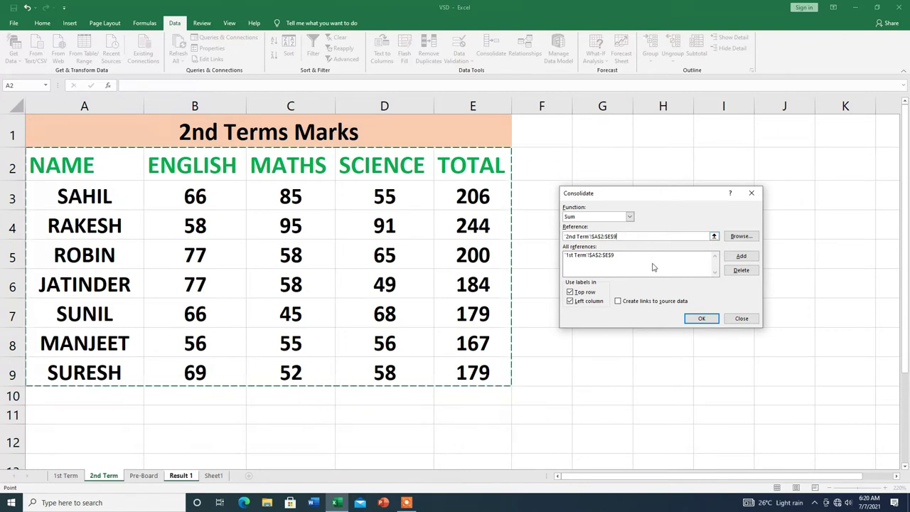
click(741, 257)
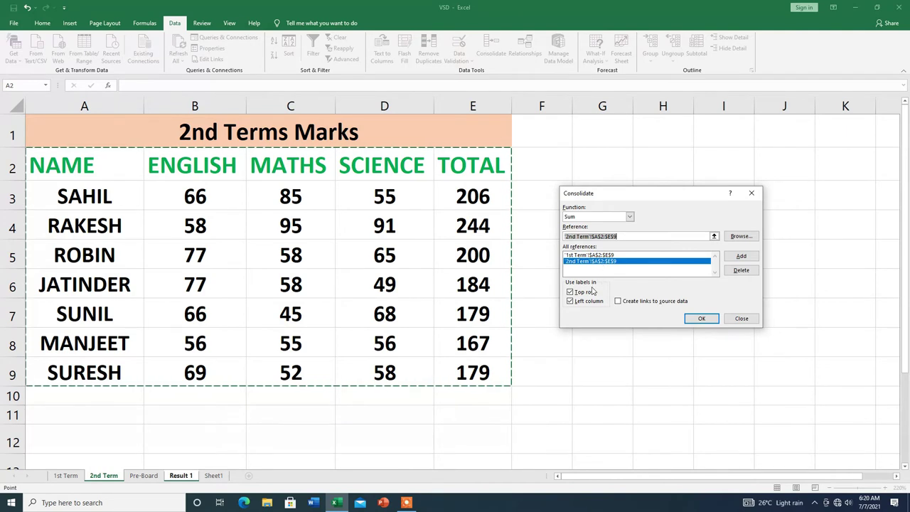
Add 'Pre-Board'!$A$2:$E$9 as the third consolidation reference.
click(142, 475)
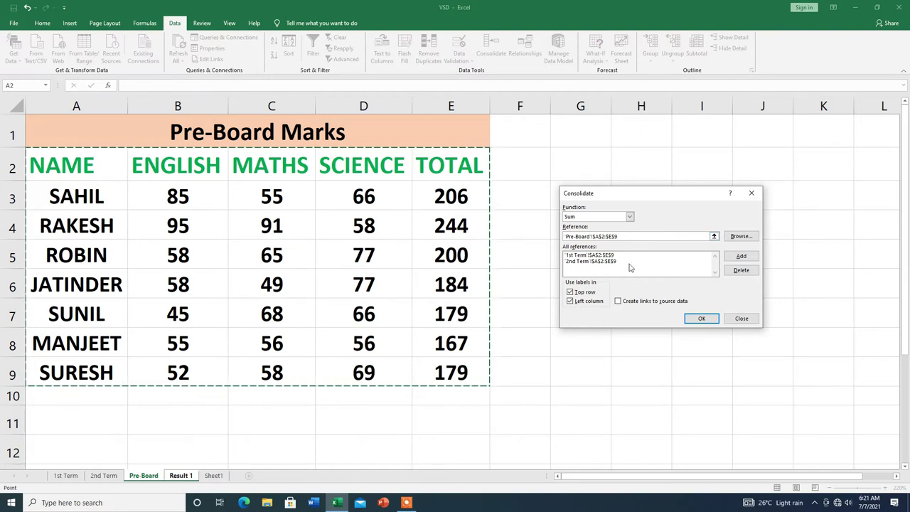
click(742, 257)
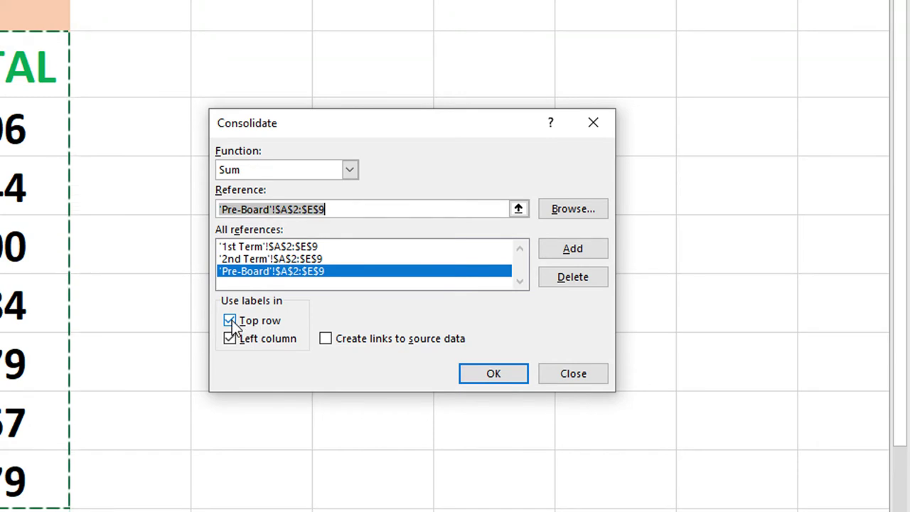
Enable Top row and Left column labels and run the Sum consolidation into Result 1.
click(231, 320)
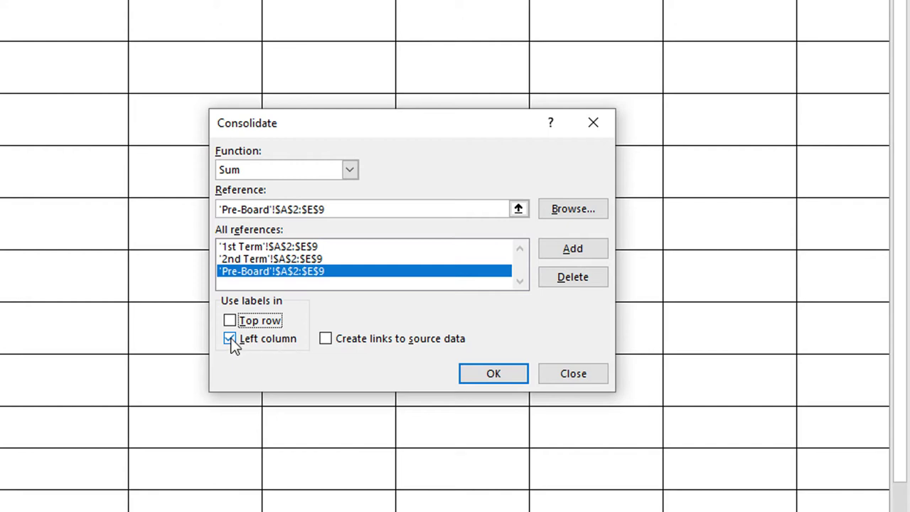
click(231, 338)
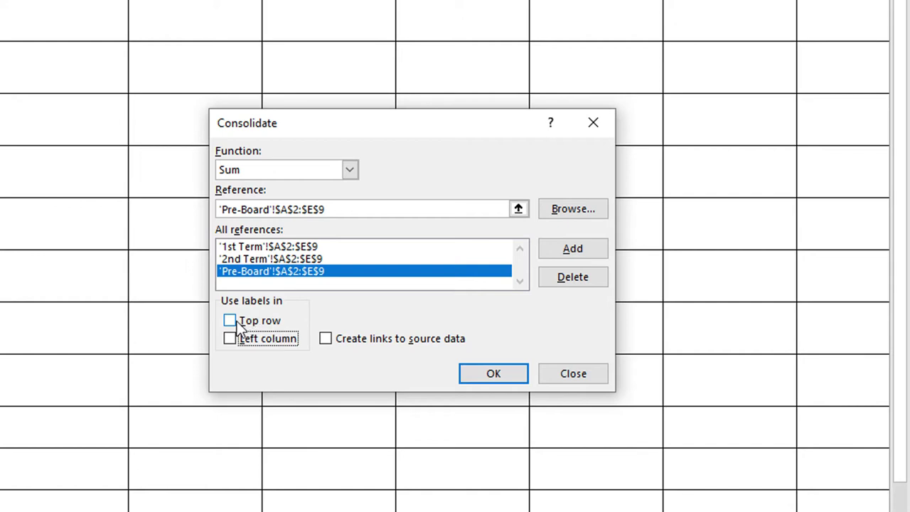
click(230, 321)
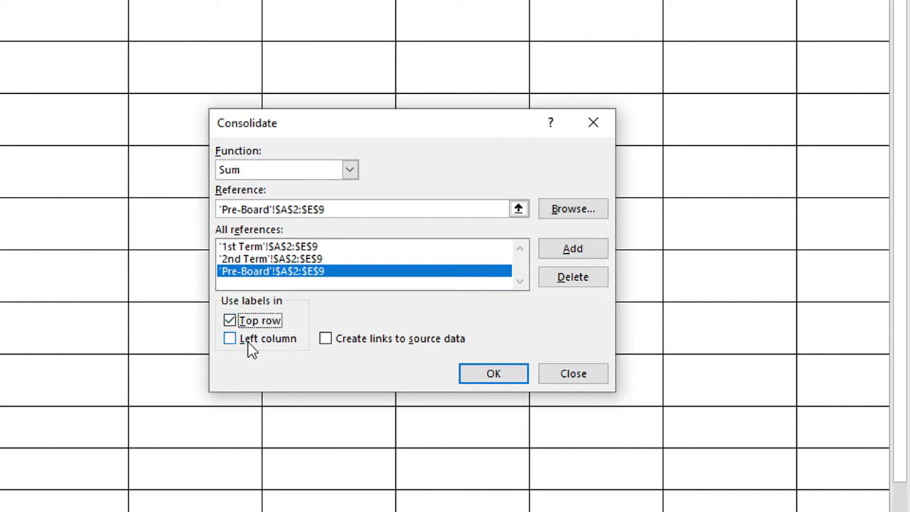
click(230, 339)
click(489, 381)
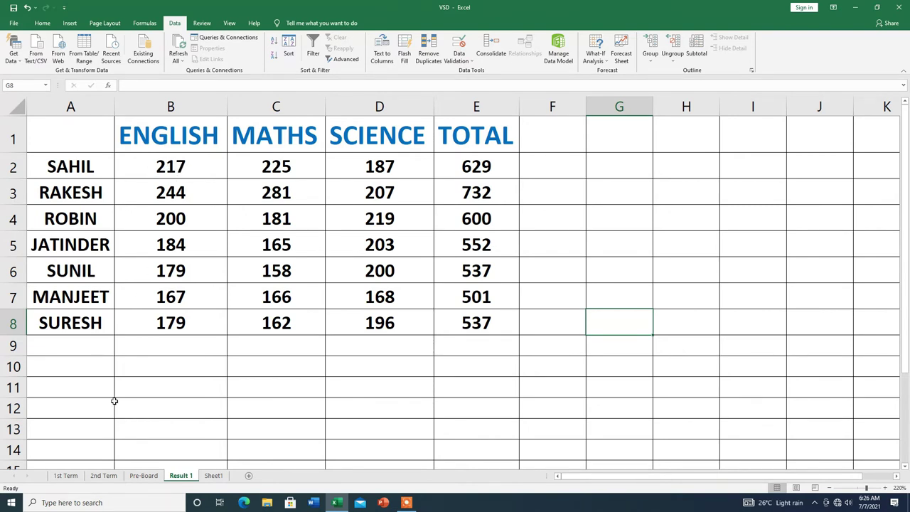
Switch to the 1st Term marks sheet.
click(66, 476)
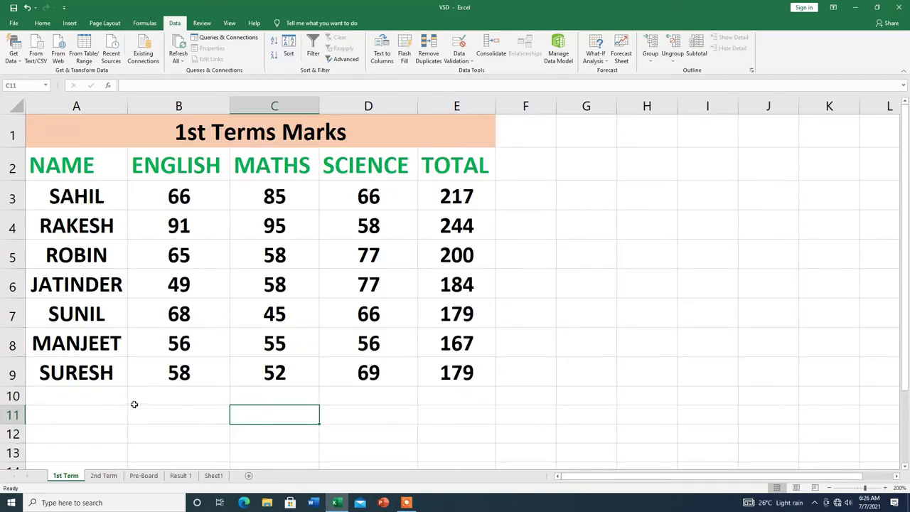
Check the 2nd Term and Pre-Board marks, then return to the Result 1 summary.
click(103, 475)
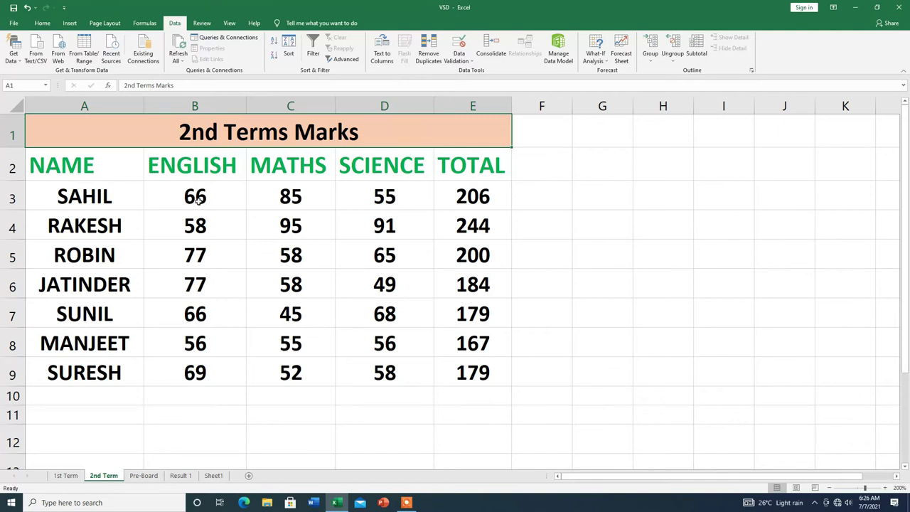
click(148, 476)
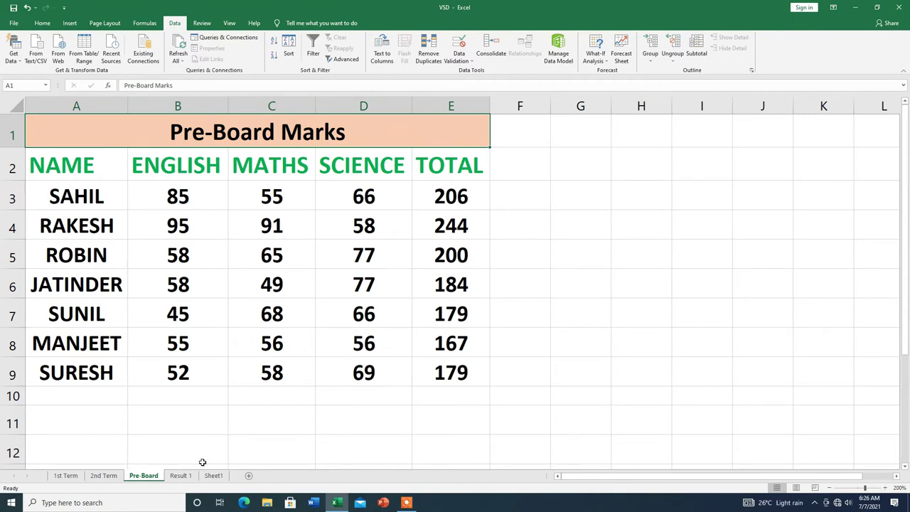
click(184, 476)
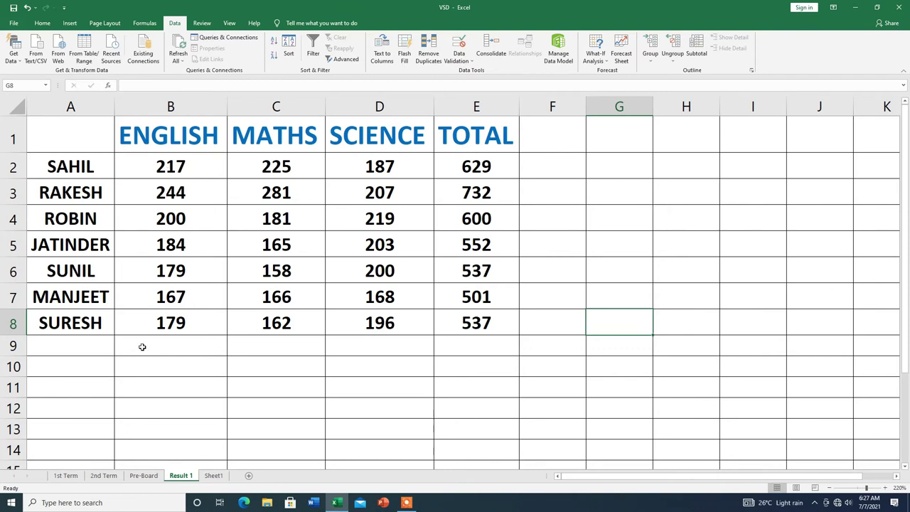
Change the 1st Term English mark in B3 to 77, then check the Result 1 totals.
click(66, 476)
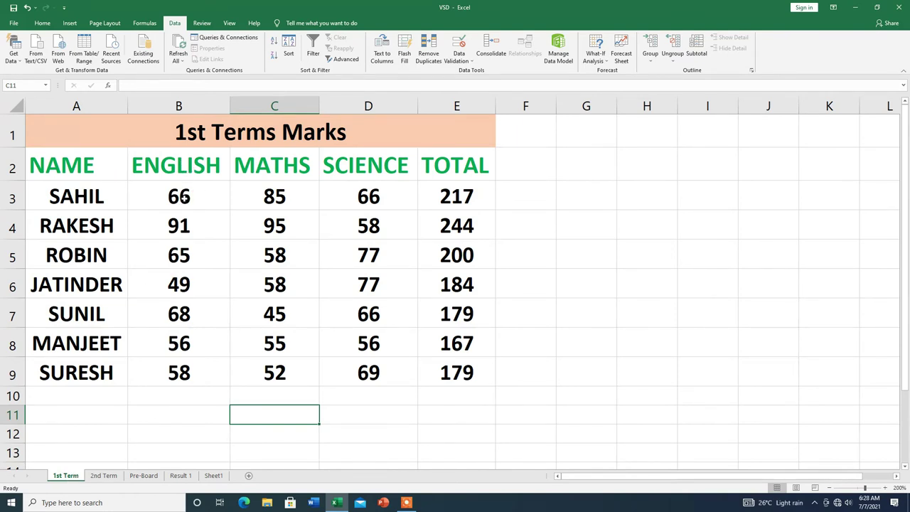
click(185, 199)
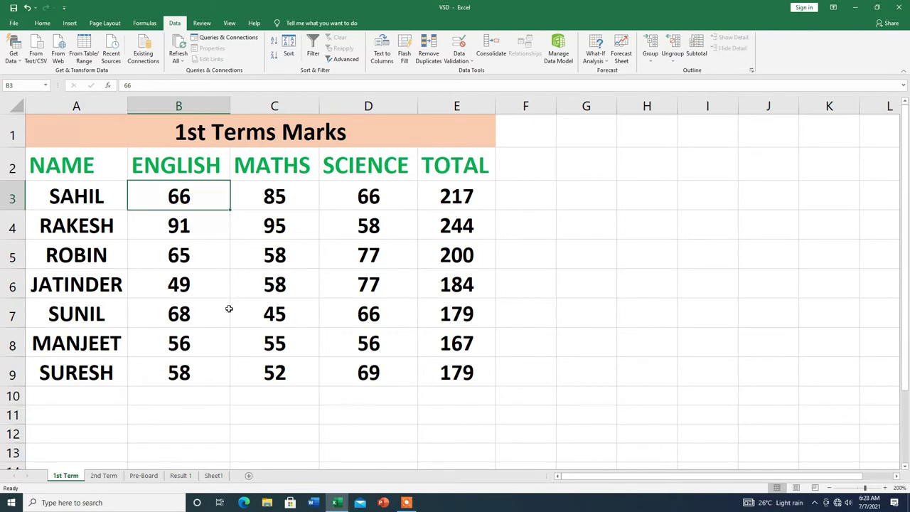
text(77)
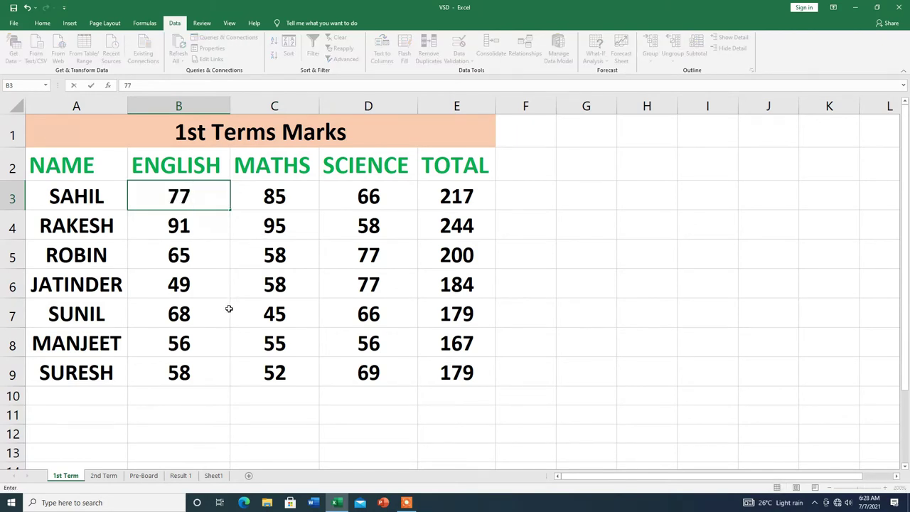
key(Return)
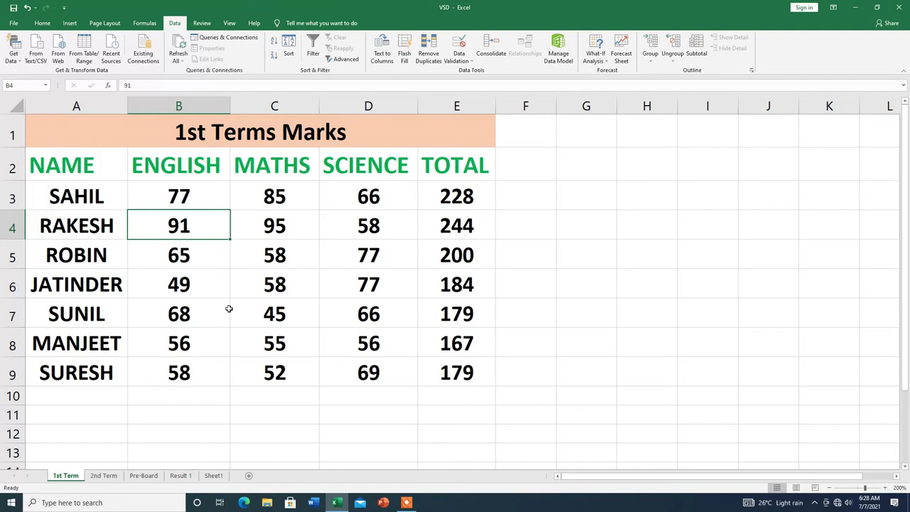
click(182, 475)
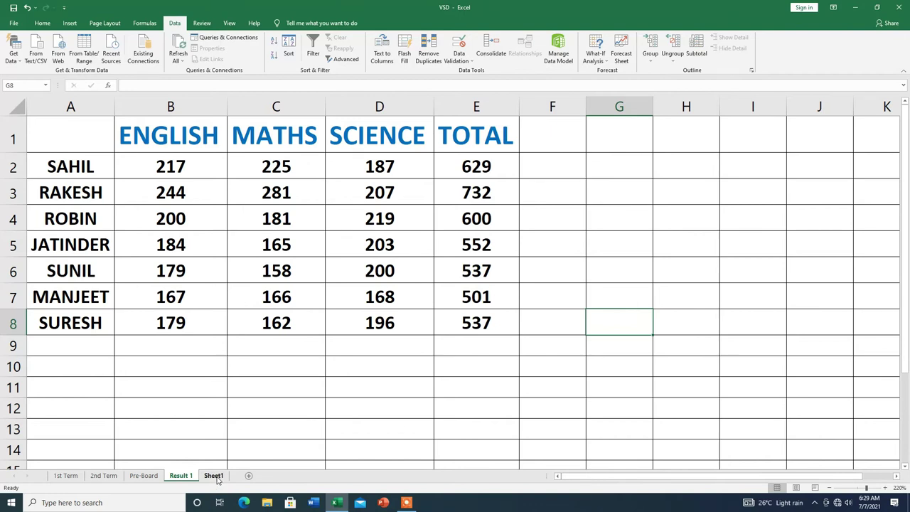
Rename Sheet1 to 'Result 2', then open Consolidate with output starting at A1.
right_click(217, 476)
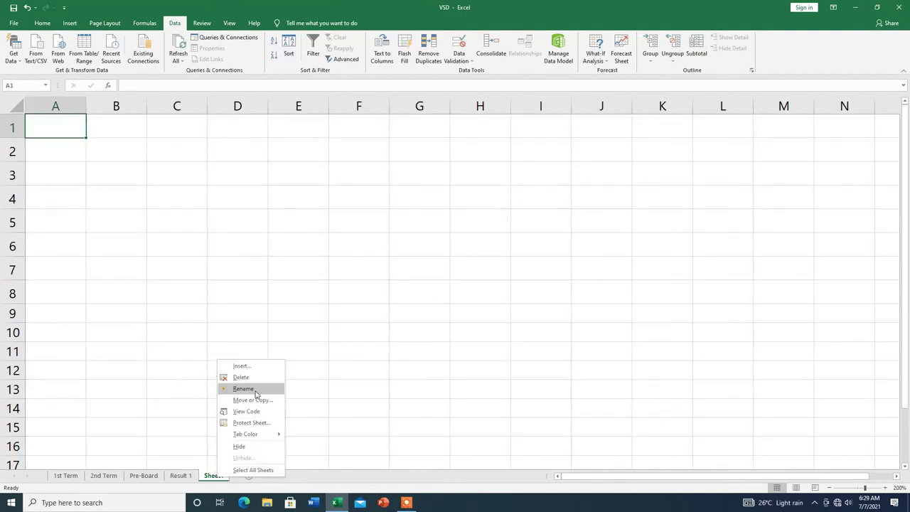
click(256, 387)
text(Result 2)
click(297, 446)
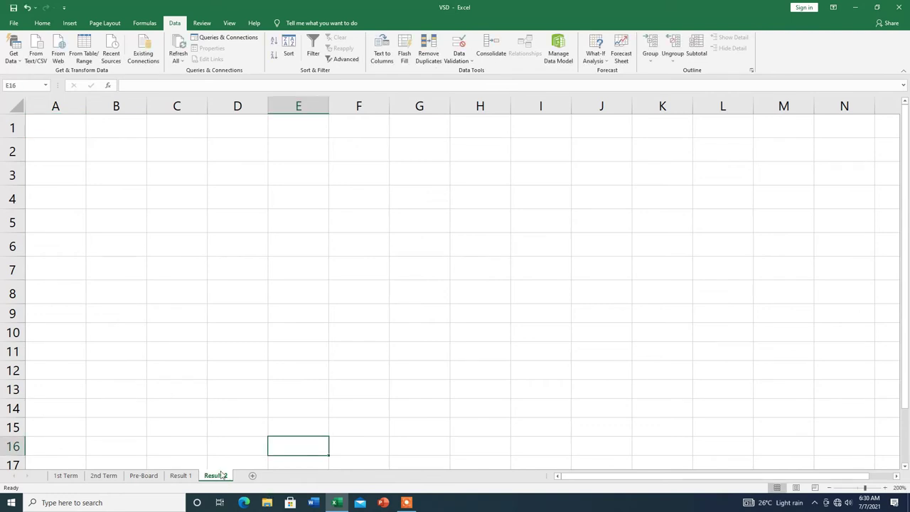
click(52, 128)
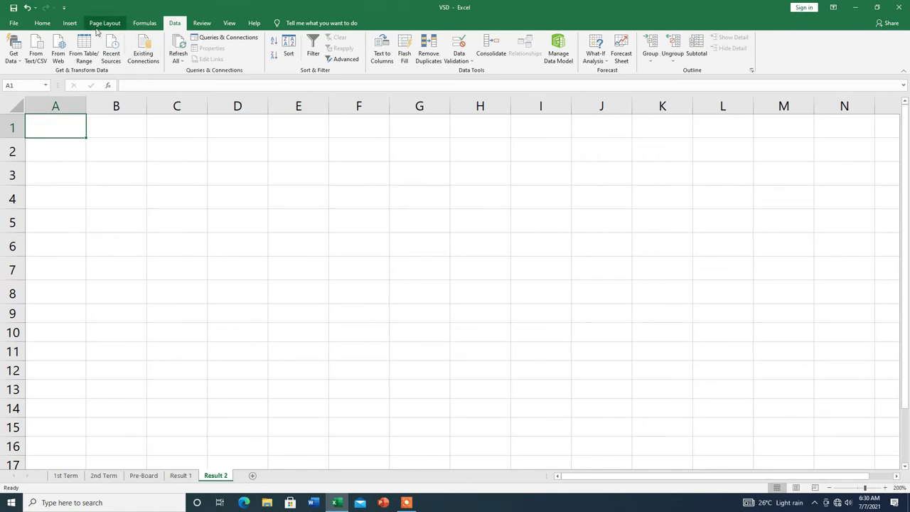
click(490, 54)
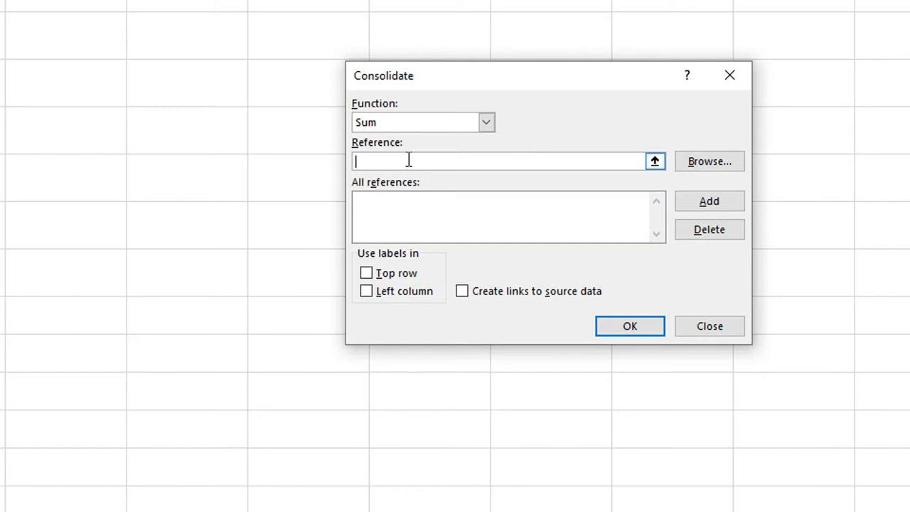
Add the 1st Term range A2:E9 to the consolidation references.
click(655, 162)
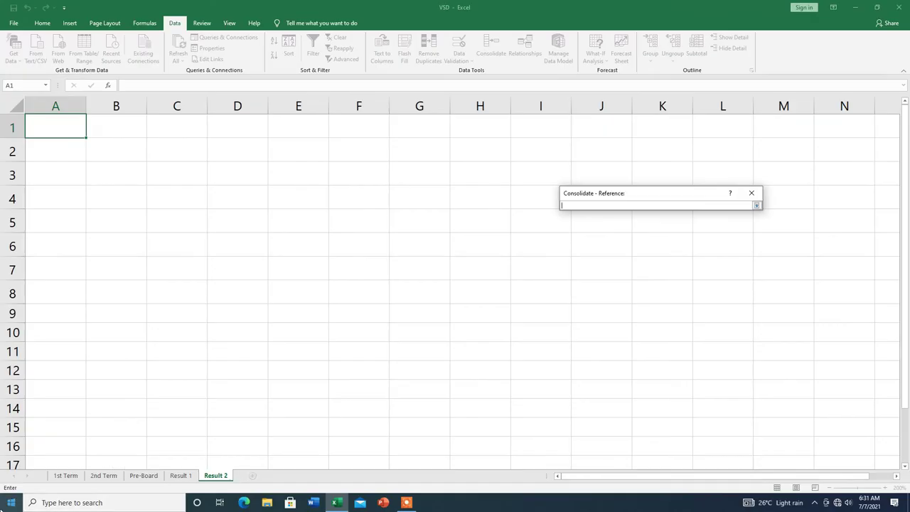
click(72, 480)
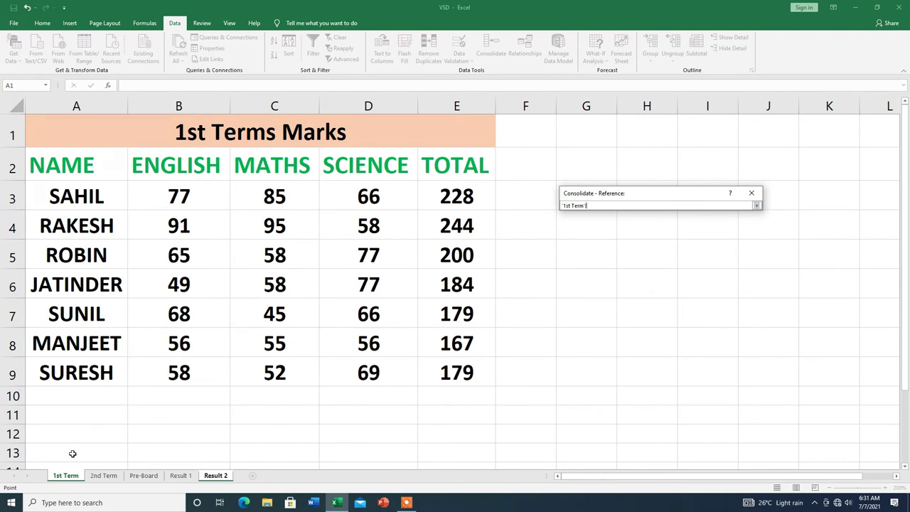
drag(50, 164, 404, 374)
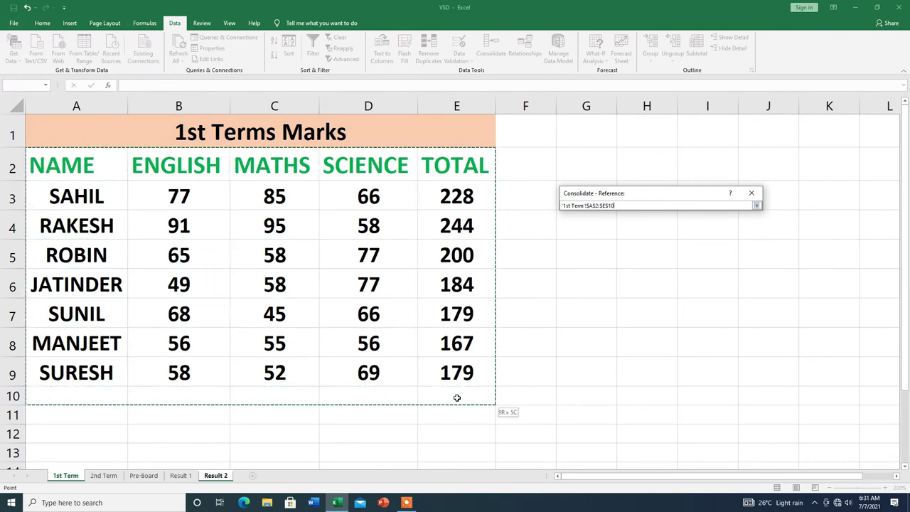
drag(404, 374, 459, 374)
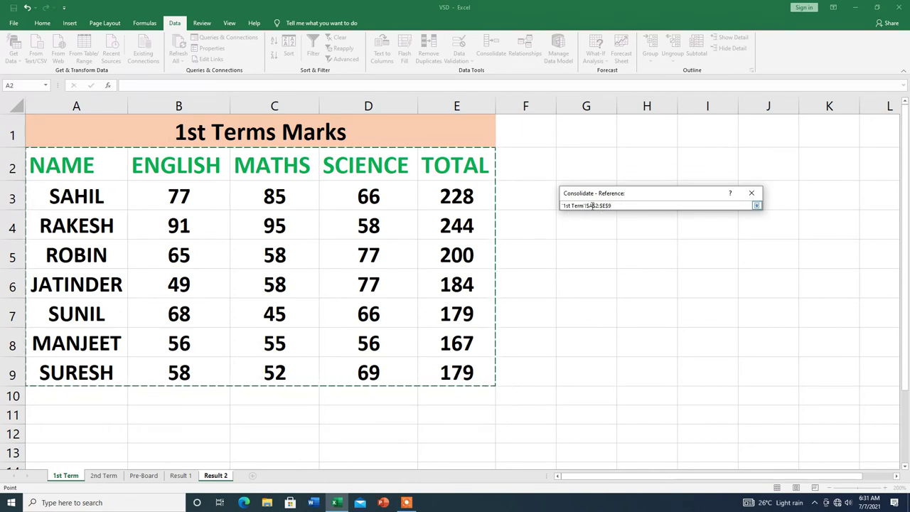
click(757, 206)
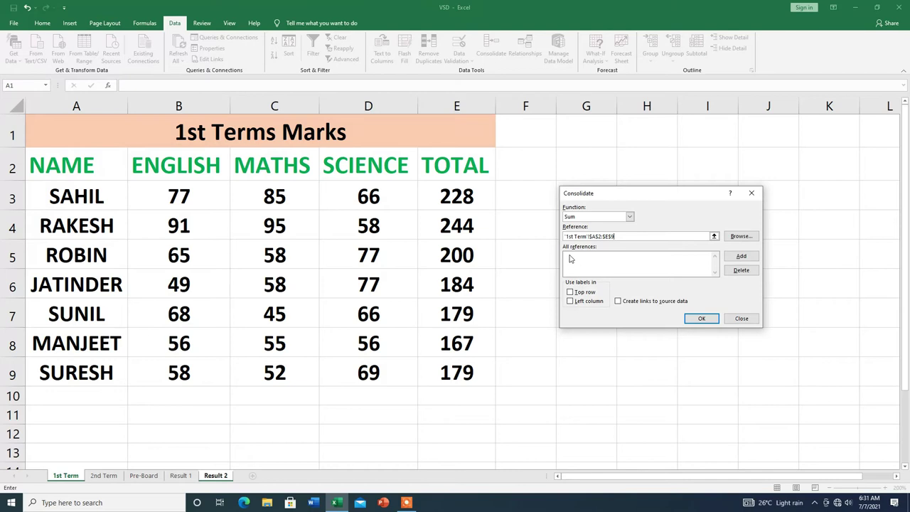
click(741, 257)
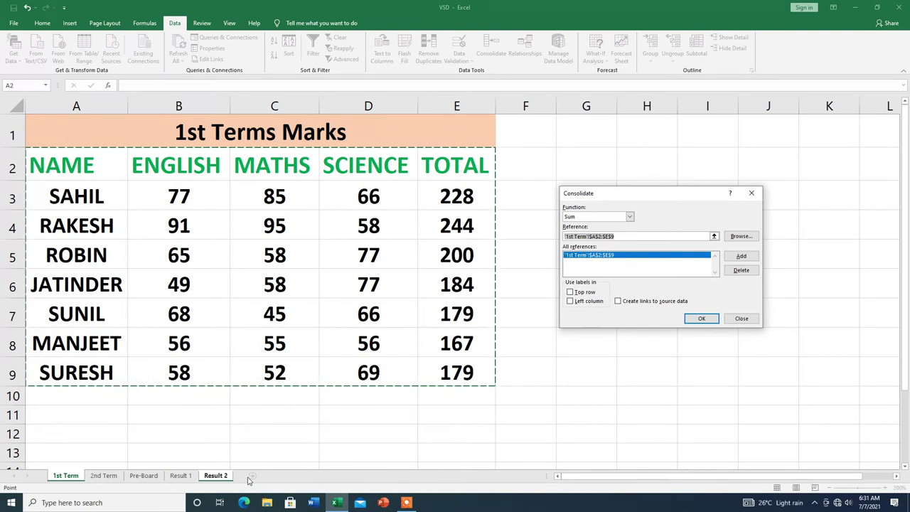
Add the matching 2nd Term and Pre-Board ranges to the references.
click(104, 475)
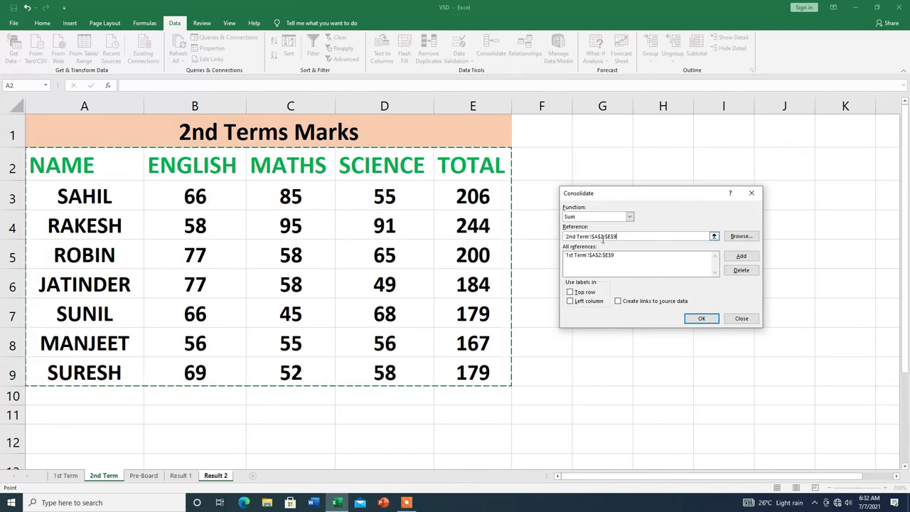
click(740, 256)
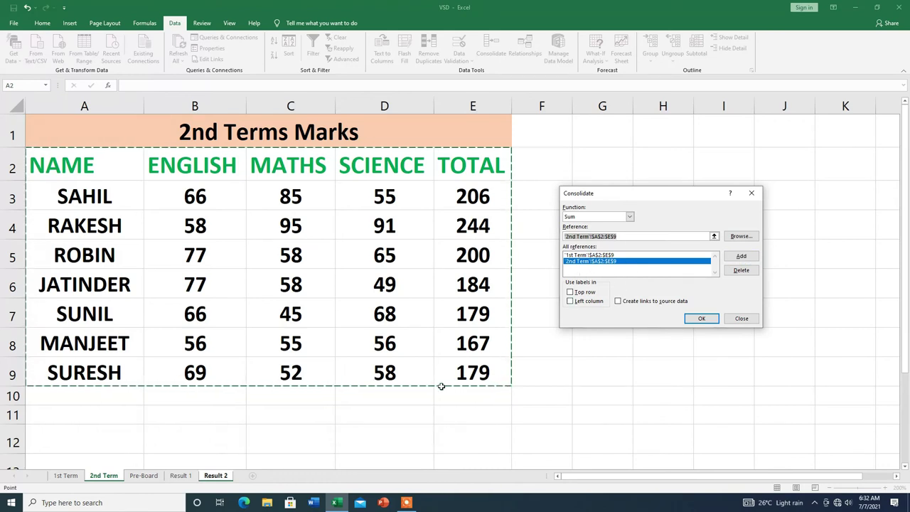
click(143, 475)
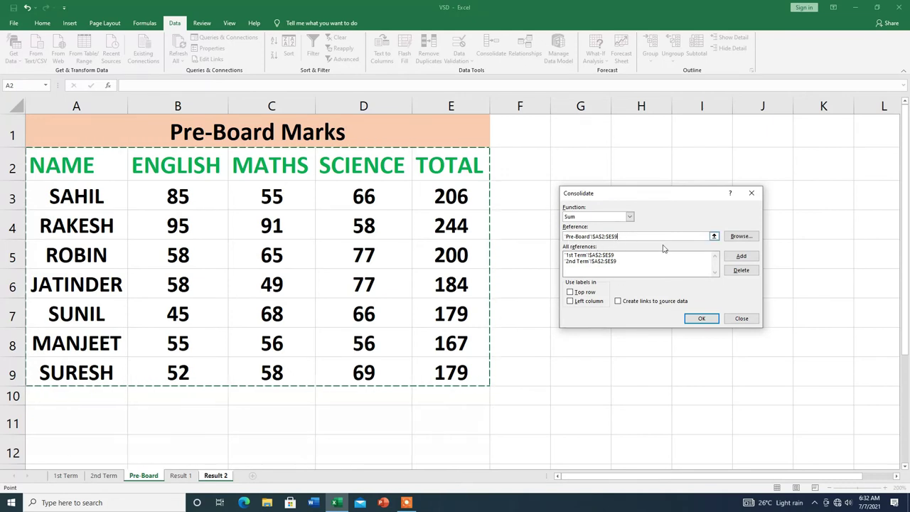
click(744, 258)
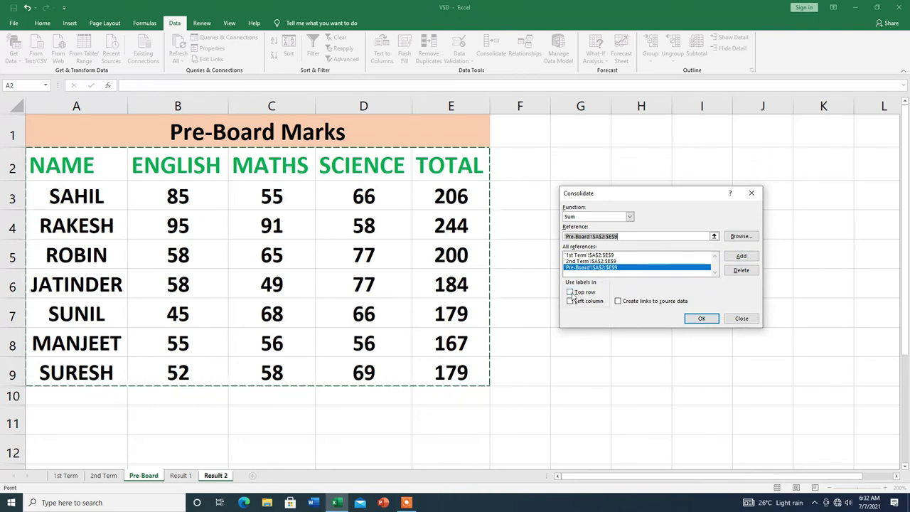
Use top row and left column labels, link to source data, and consolidate into Result 2.
click(572, 293)
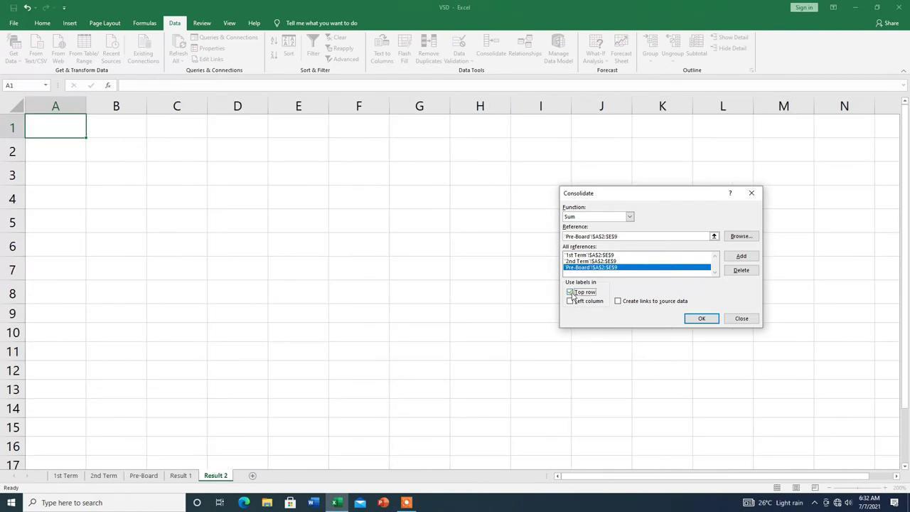
click(571, 302)
click(618, 301)
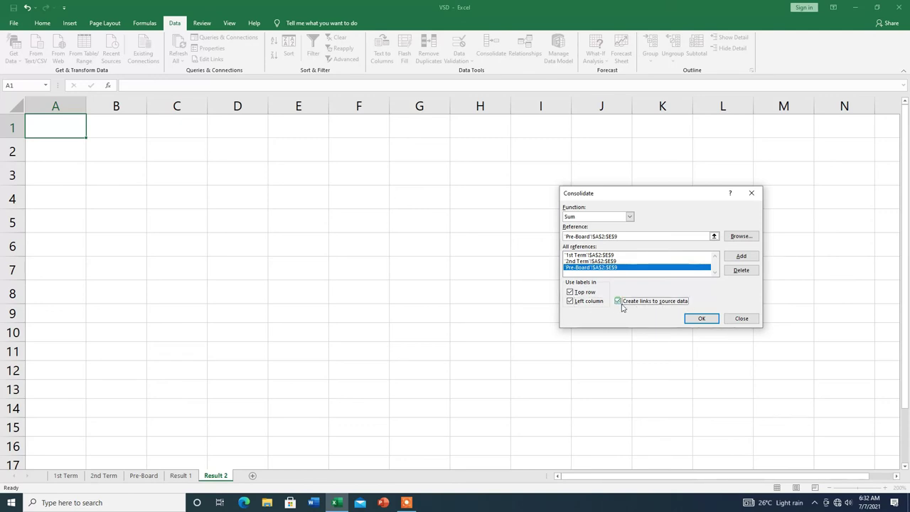
click(702, 319)
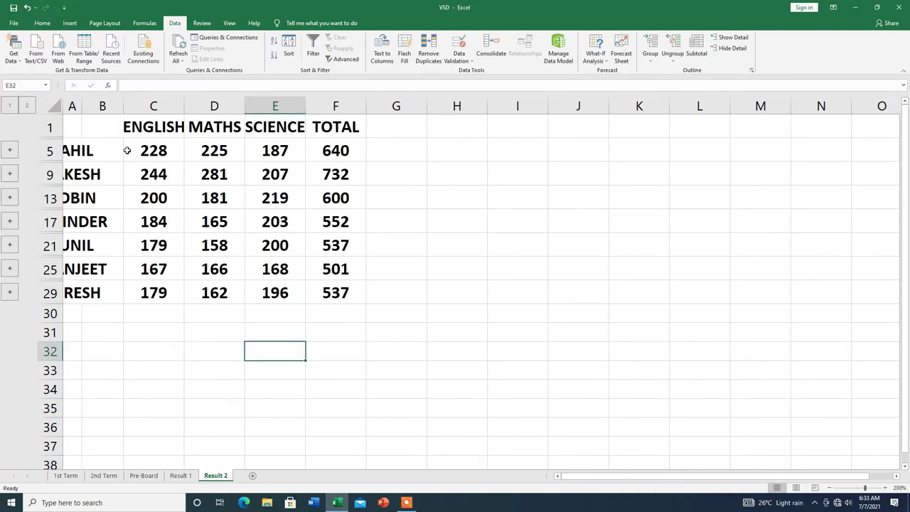
Widen column A to fit the student names and delete the empty column B.
double_click(80, 106)
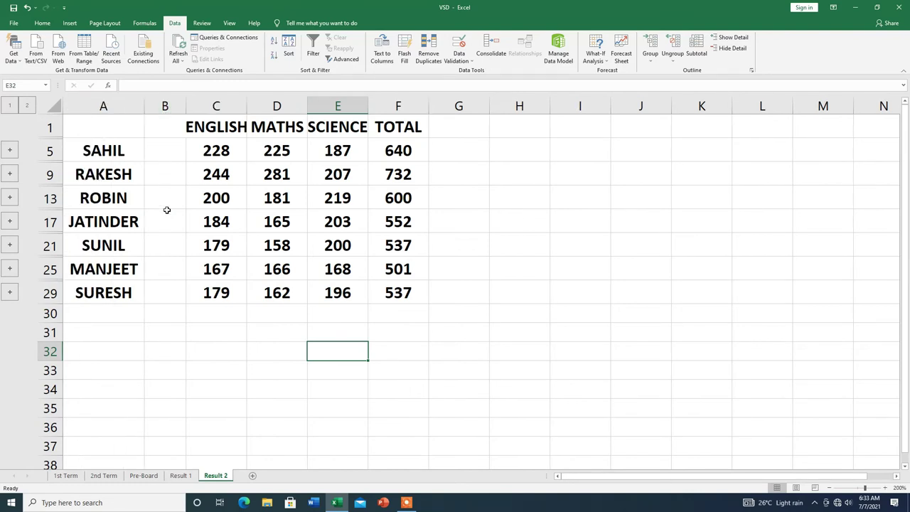
click(164, 105)
right_click(165, 105)
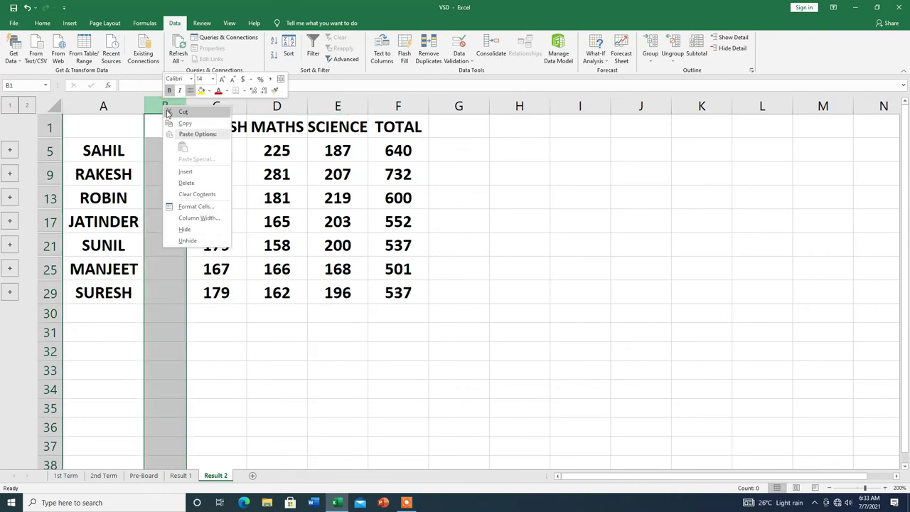
click(189, 185)
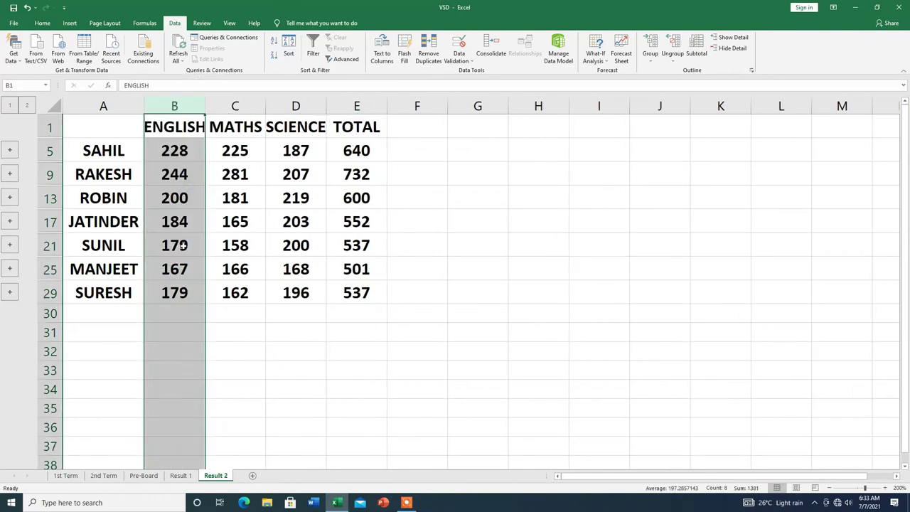
AutoFit the ENGLISH, MATHS and SCIENCE columns to their headings.
double_click(204, 105)
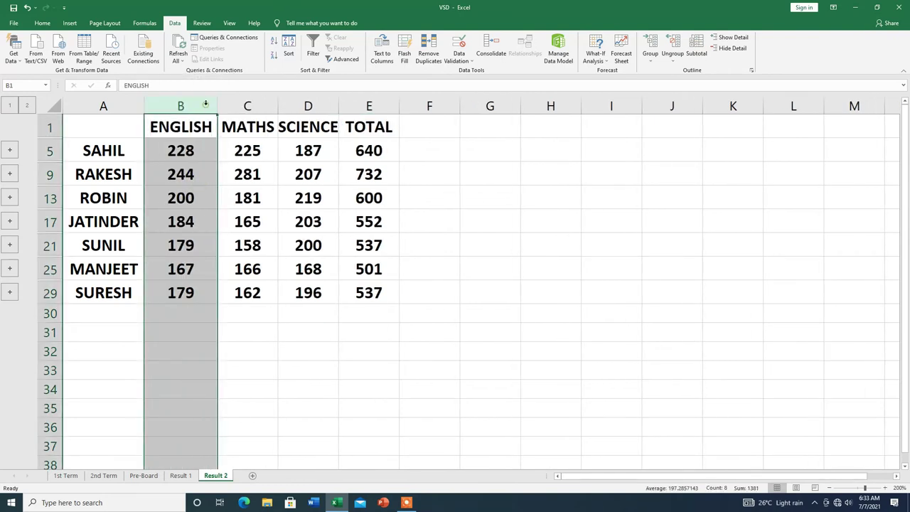
double_click(338, 105)
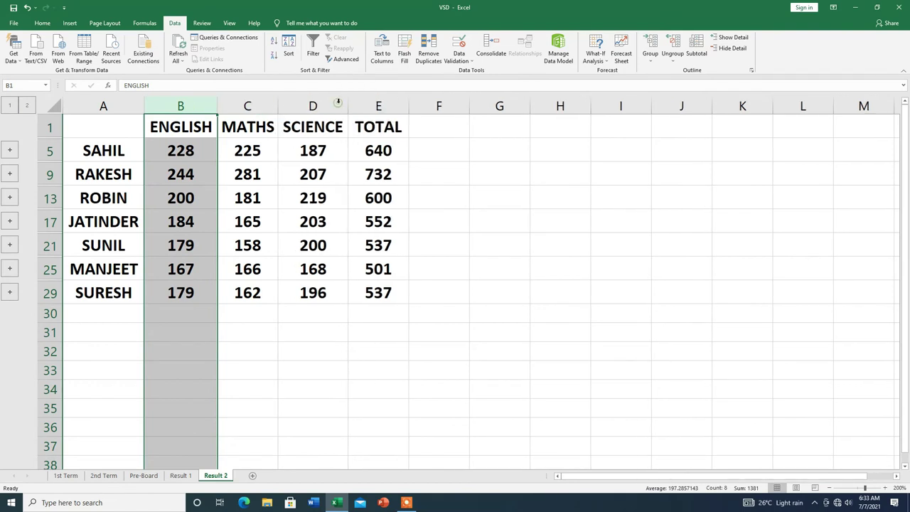
double_click(278, 105)
click(359, 406)
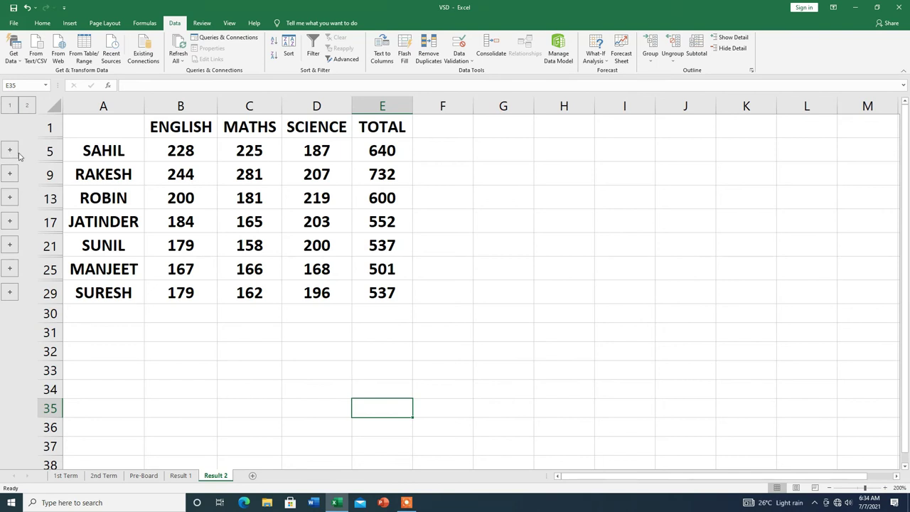
Expand the SAHIL and RAKESH outline groups to show their three term rows.
click(10, 151)
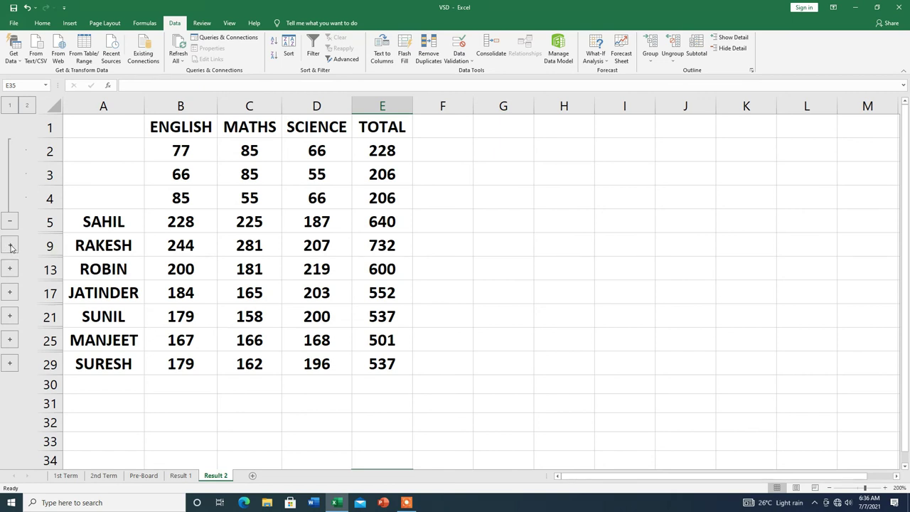
click(10, 246)
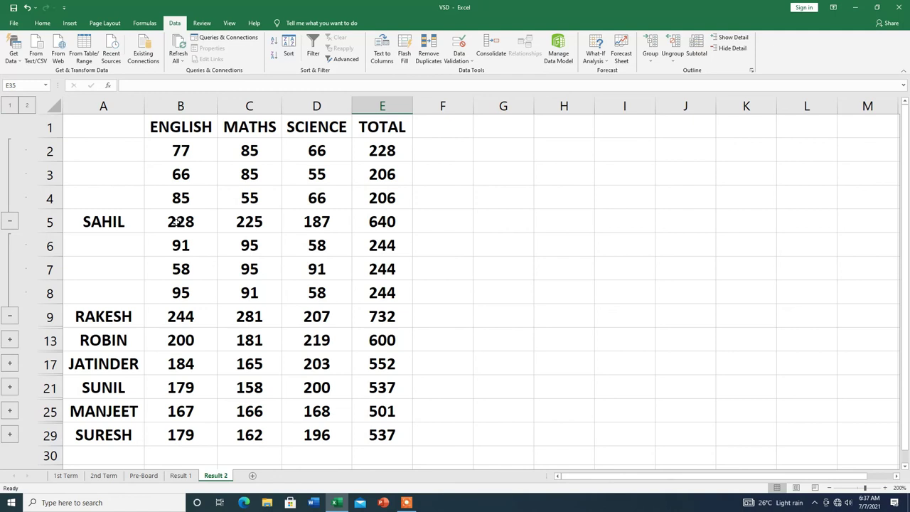
Collapse the SAHIL and RAKESH outline groups back to their total rows.
click(10, 222)
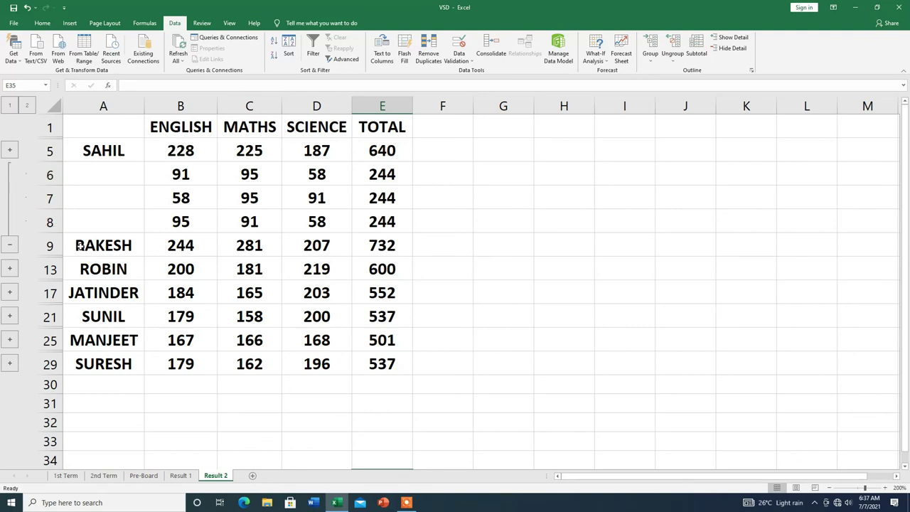
click(10, 247)
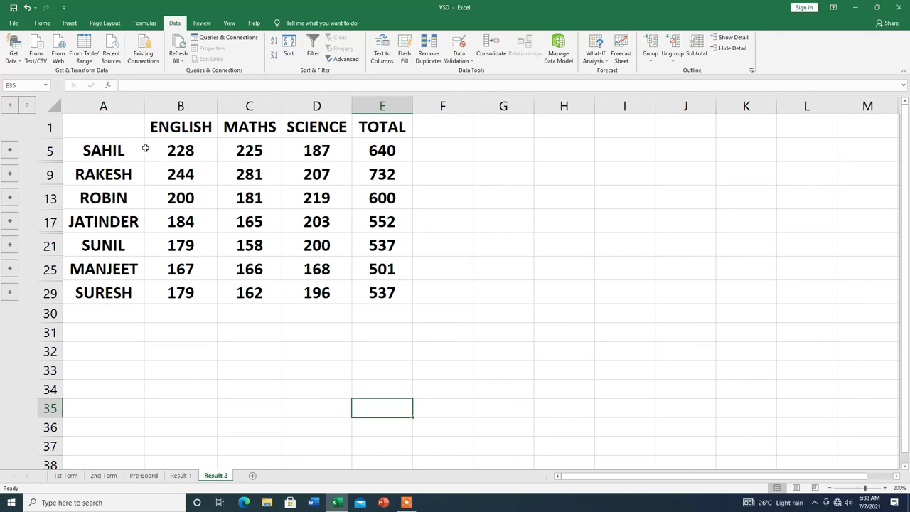
Use outline levels 2 and 1 to expand and collapse all groups, ending fully expanded.
click(27, 106)
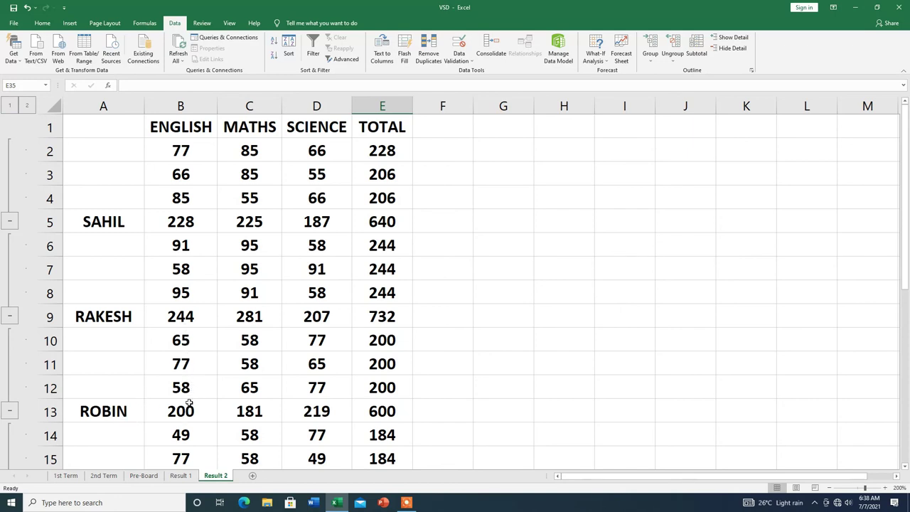
scroll(188, 400, down, 4)
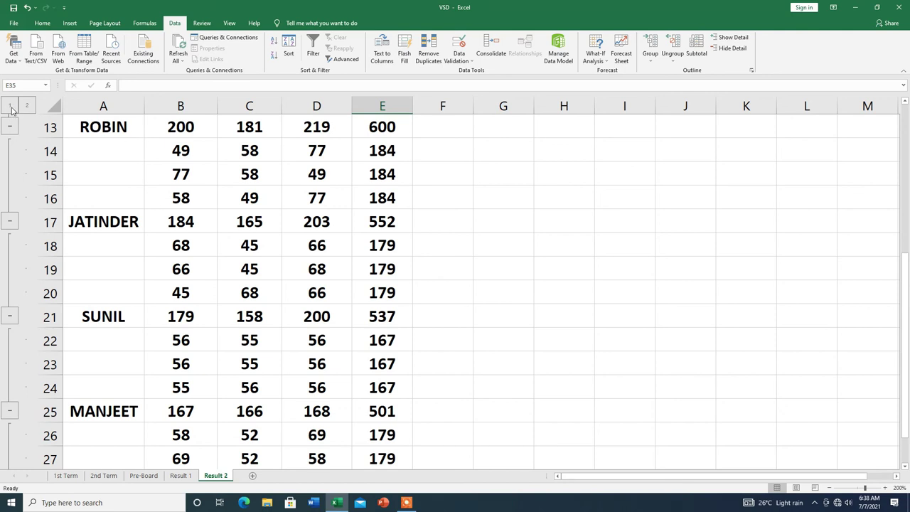
click(10, 107)
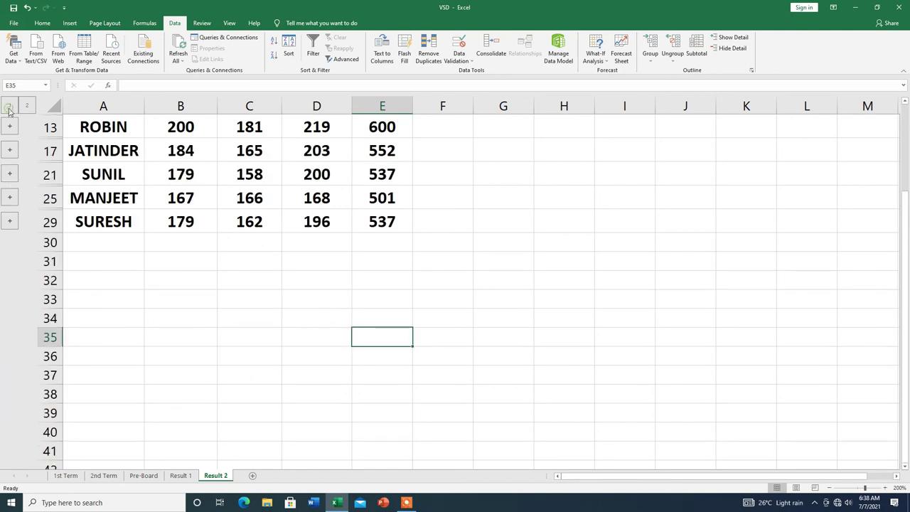
scroll(192, 290, up, 2)
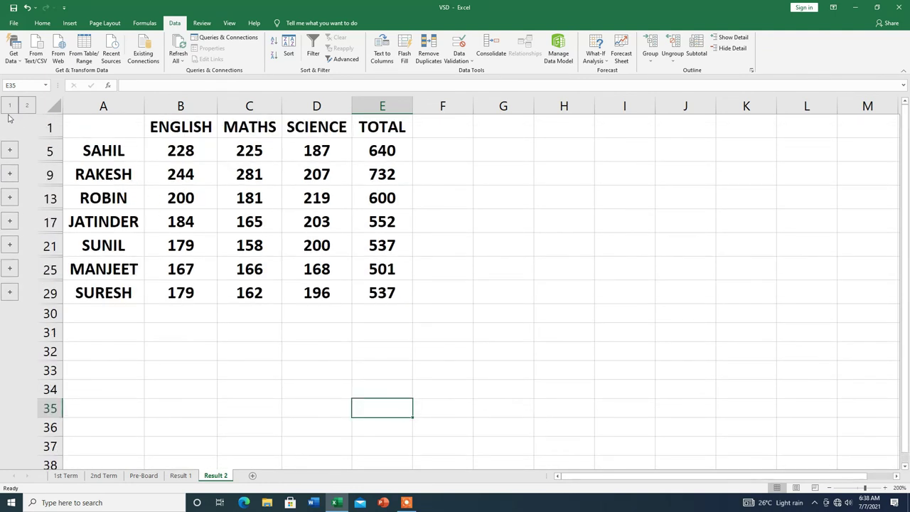
click(28, 106)
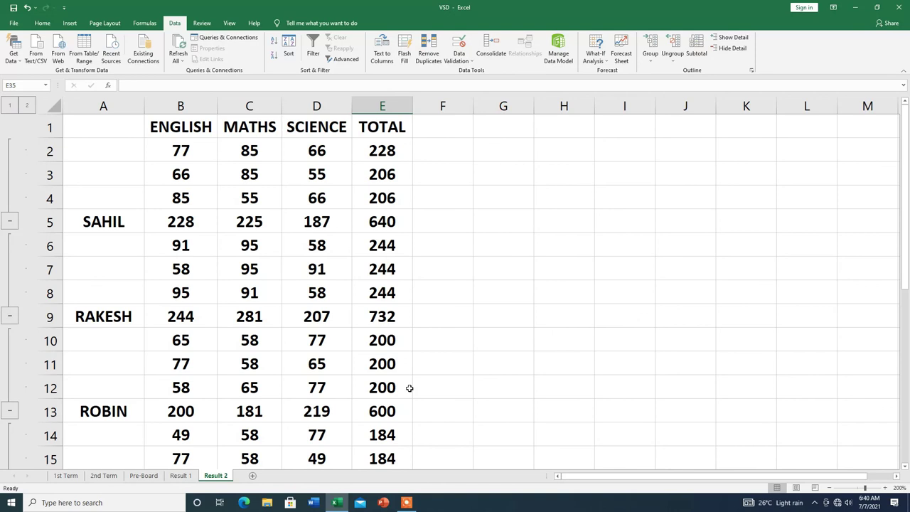